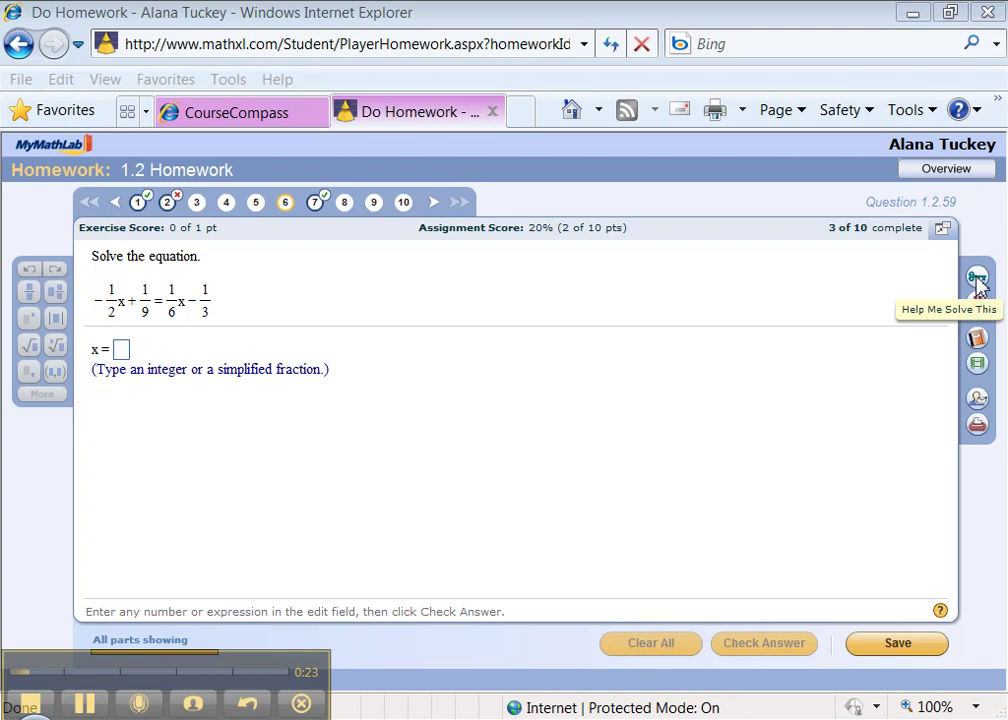
Step through Help Me Solve This for question 1.2.59, entering 18 as the LCD, then close it
{"action": "left_click", "coordinate": [977, 283]}
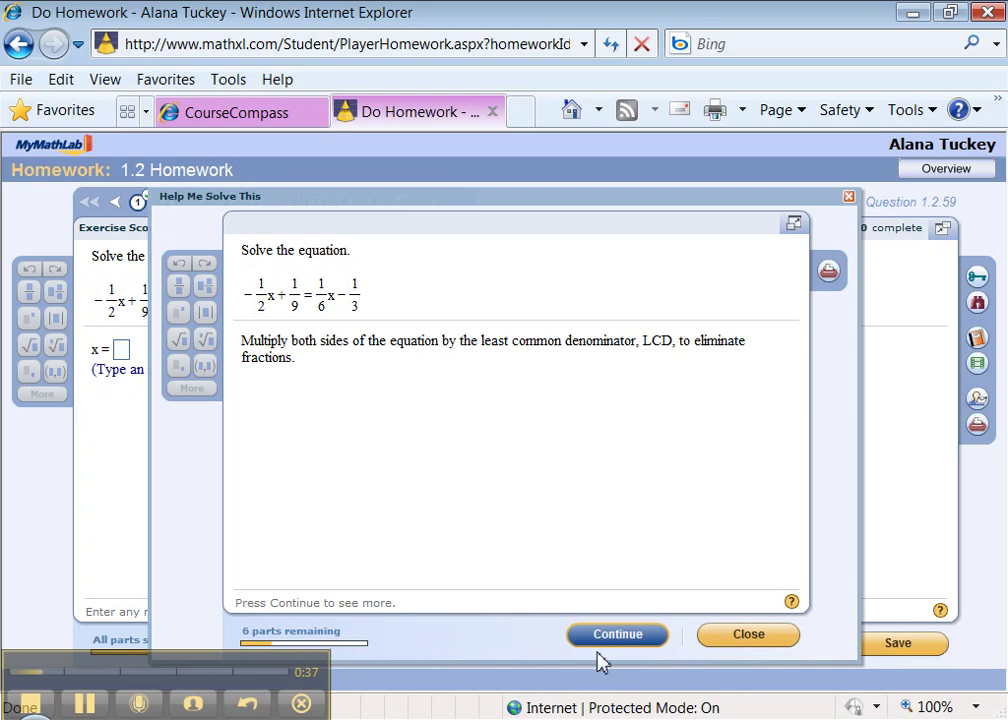
{"action": "left_click", "coordinate": [624, 645]}
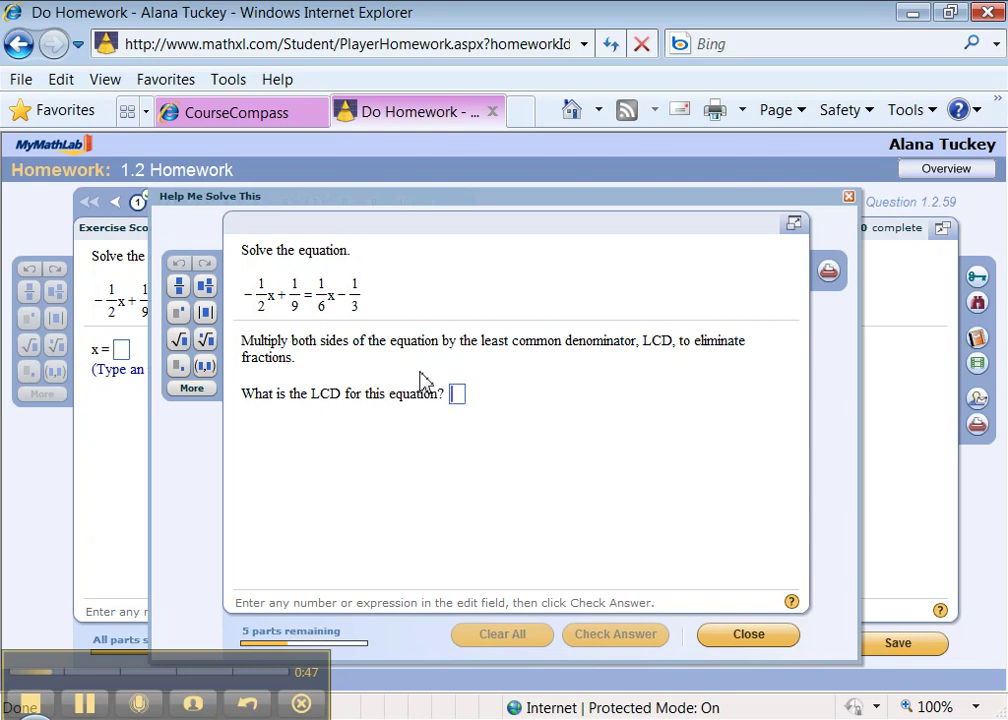
{"action": "type", "text": "18"}
{"action": "key", "text": "Return"}
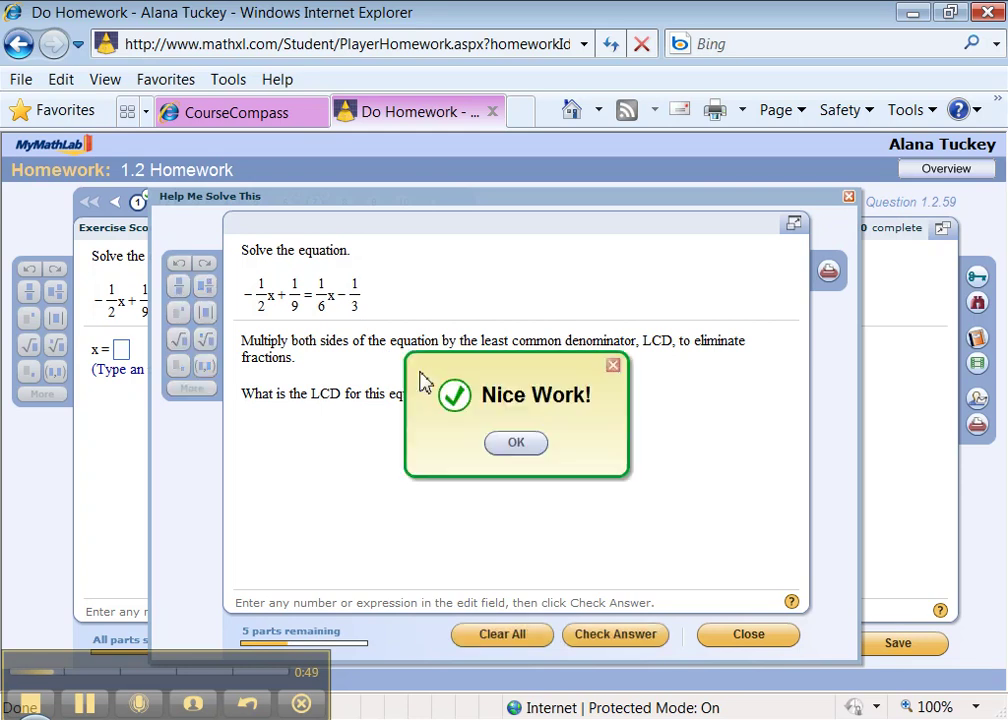
{"action": "left_click", "coordinate": [518, 445]}
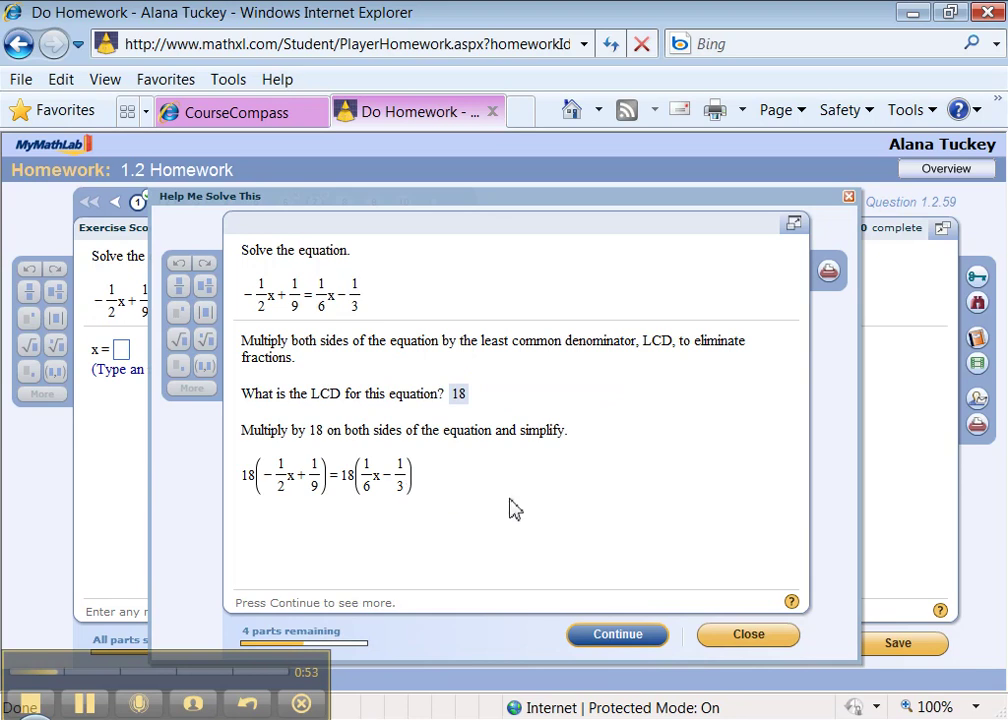
{"action": "left_click", "coordinate": [598, 634]}
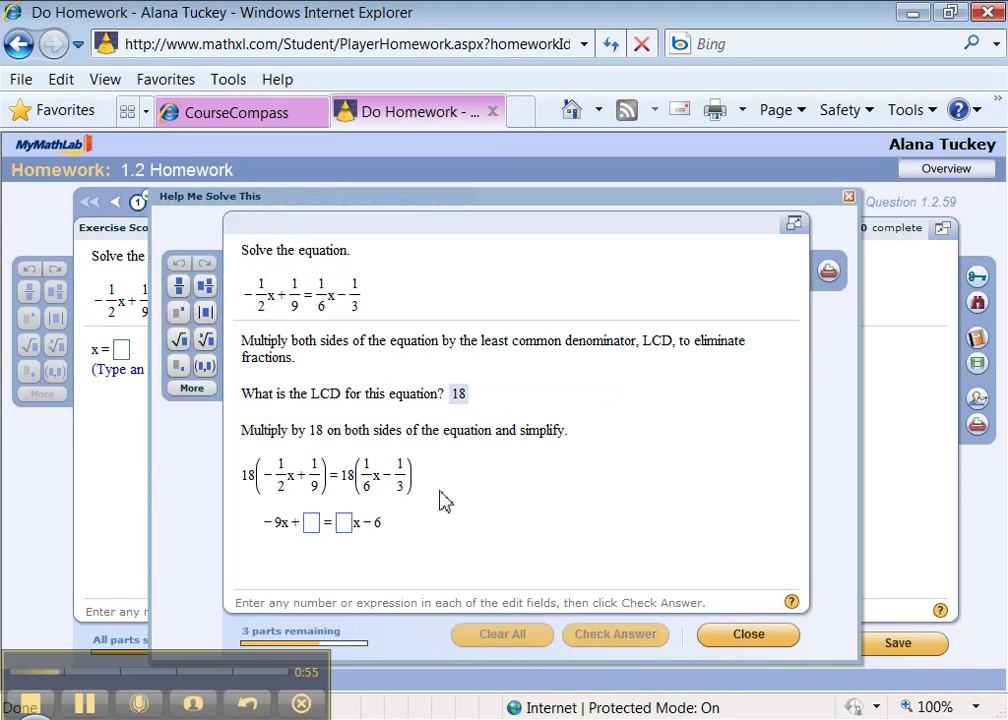
{"action": "left_click", "coordinate": [722, 637]}
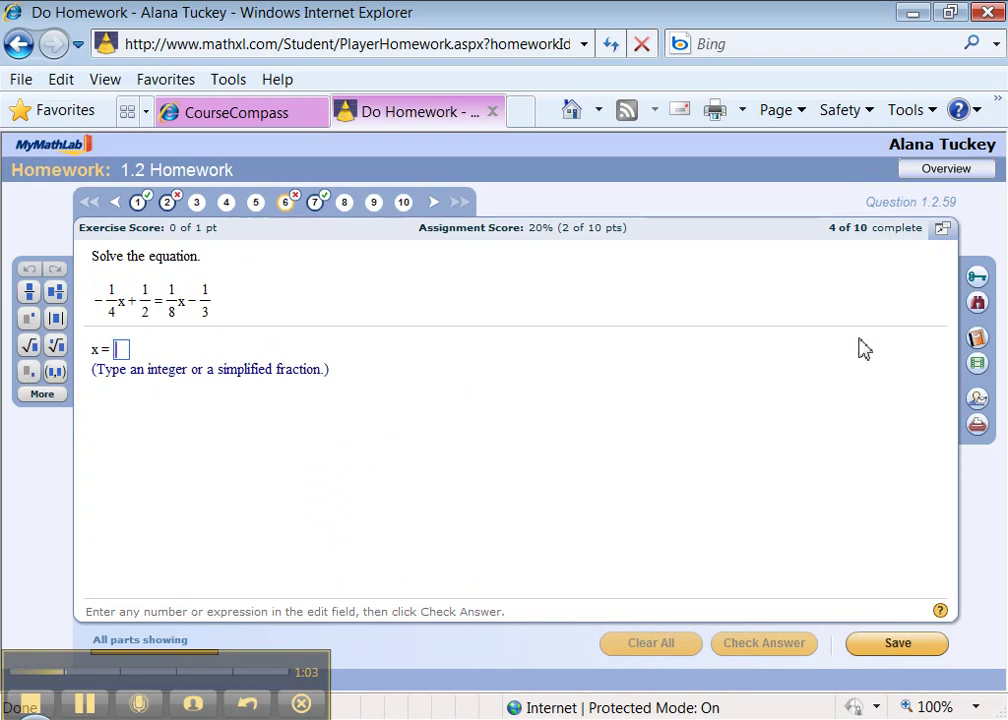
{"action": "left_click", "coordinate": [124, 350]}
{"action": "left_click", "coordinate": [978, 304]}
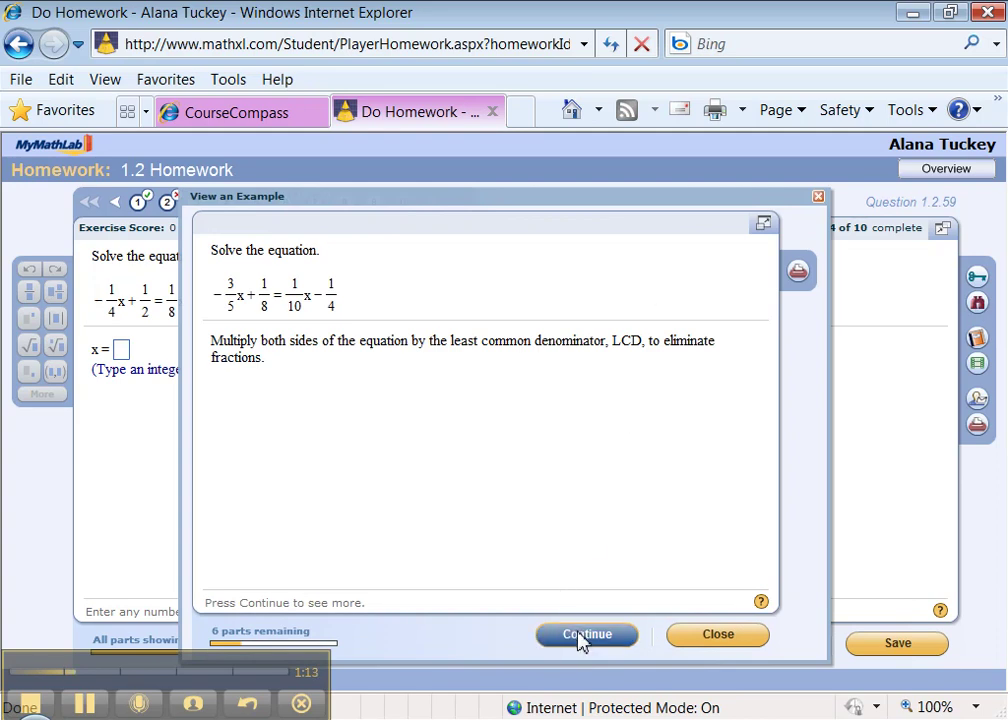
{"action": "left_click", "coordinate": [580, 640]}
{"action": "left_click", "coordinate": [580, 640]}
{"action": "left_click", "coordinate": [580, 640]}
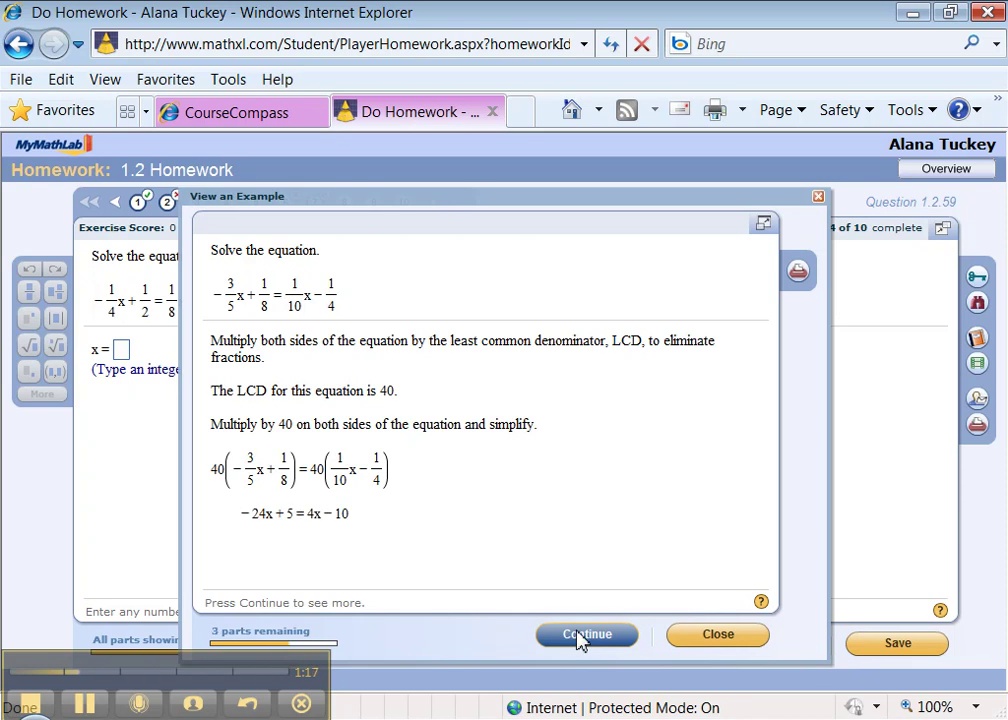
{"action": "left_click", "coordinate": [579, 638]}
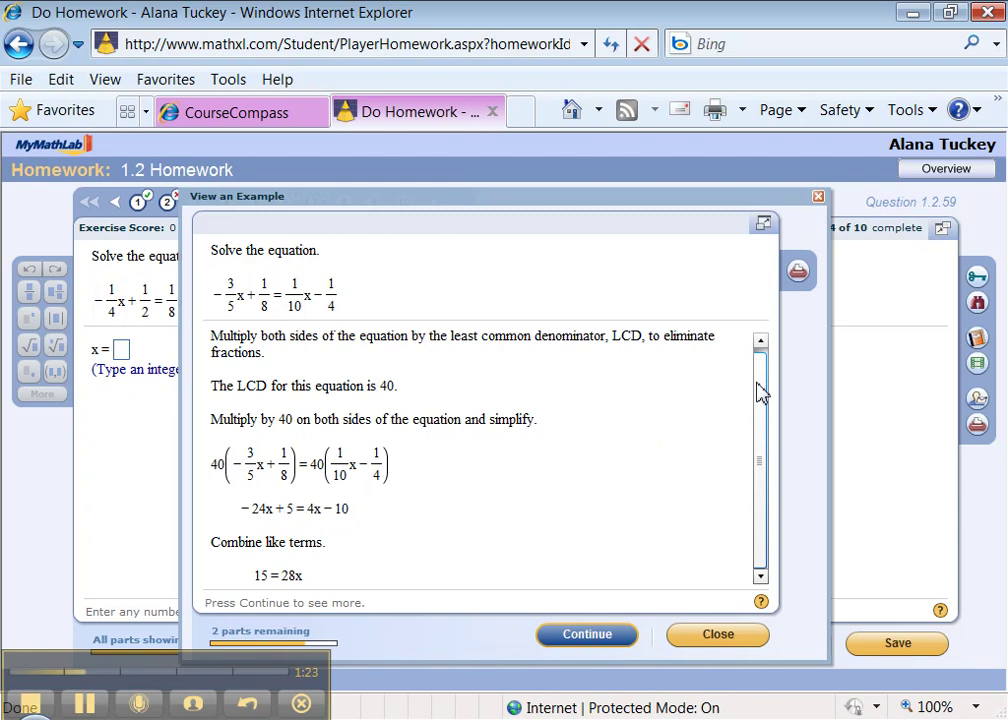
{"action": "left_click", "coordinate": [716, 636]}
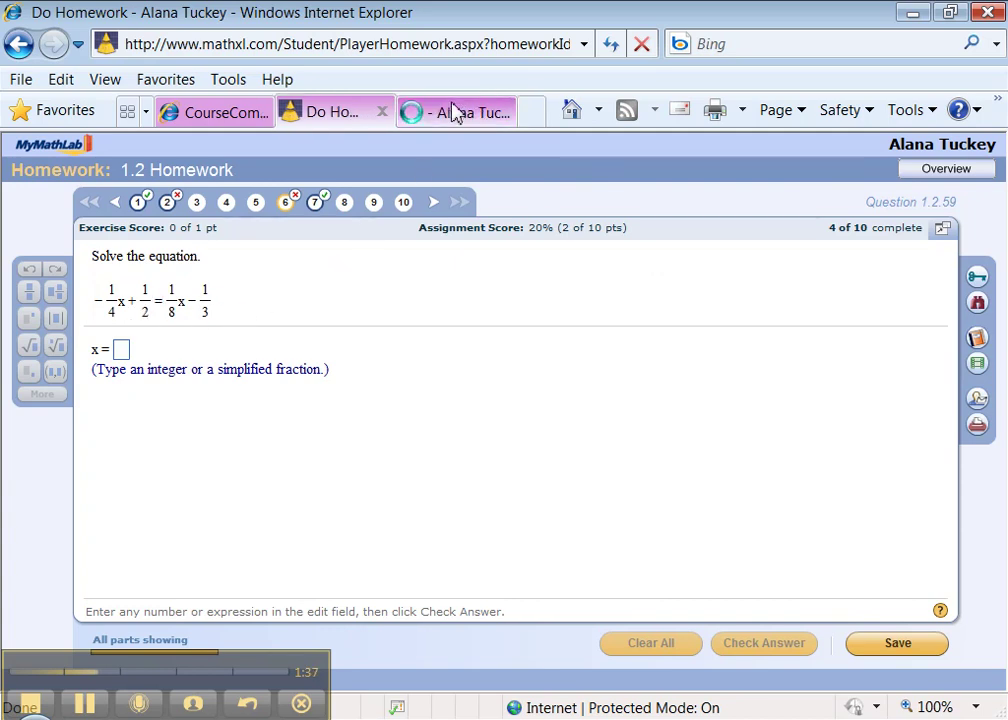
Page through textbook section 1.2 to page 9, then return to question 1.2.59
{"action": "left_click", "coordinate": [453, 116]}
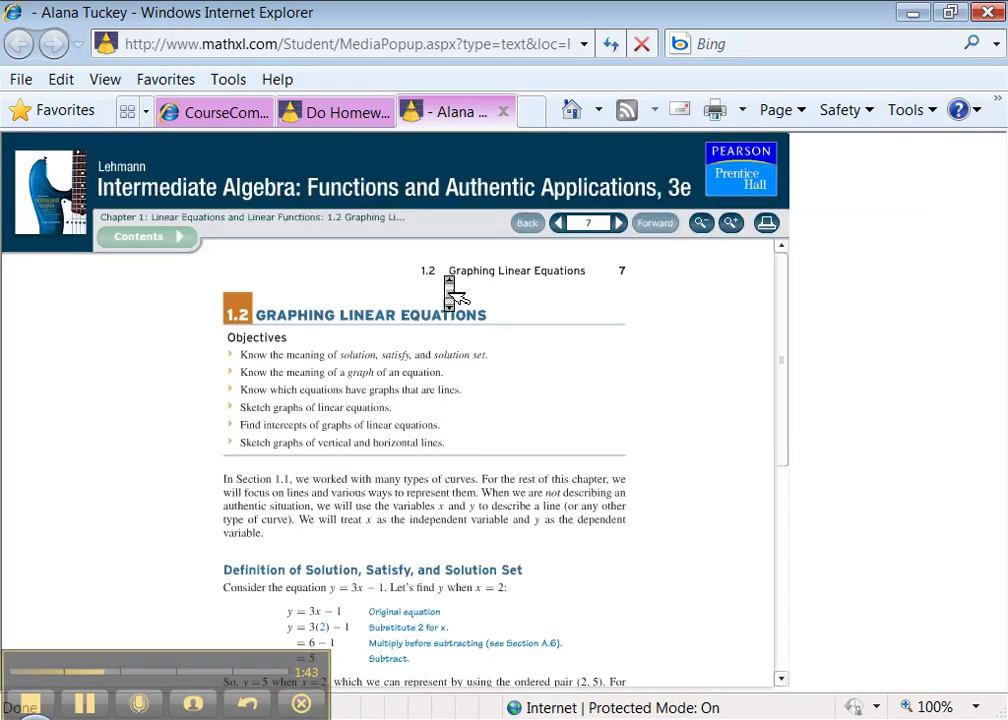
{"action": "left_click_drag", "start_coordinate": [781, 428], "coordinate": [784, 553]}
{"action": "left_click", "coordinate": [619, 223]}
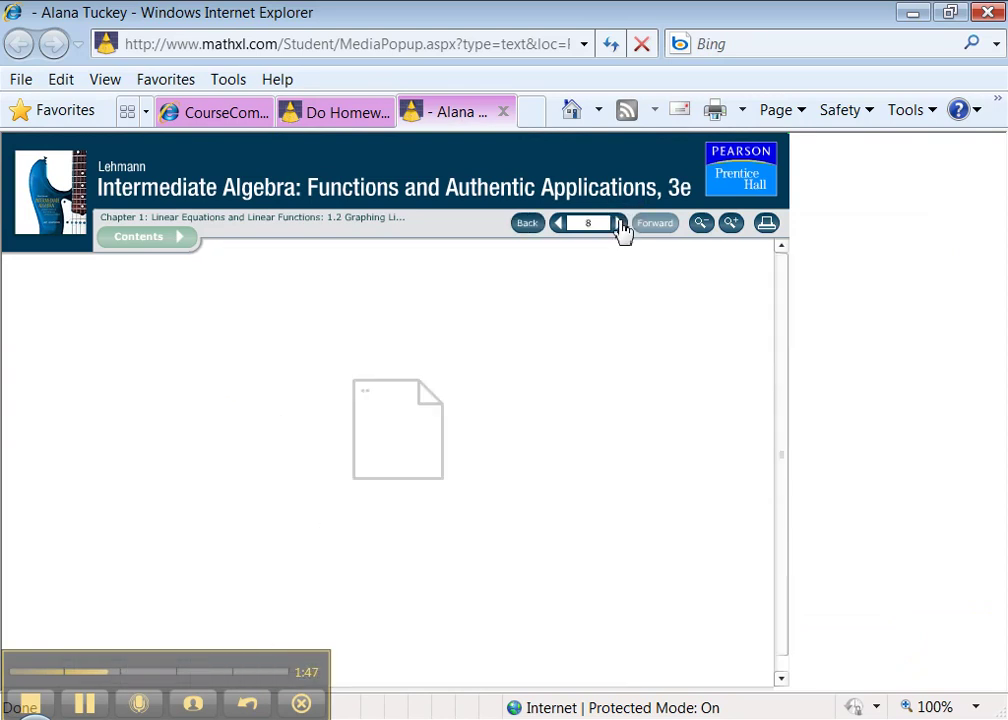
{"action": "left_click", "coordinate": [619, 223]}
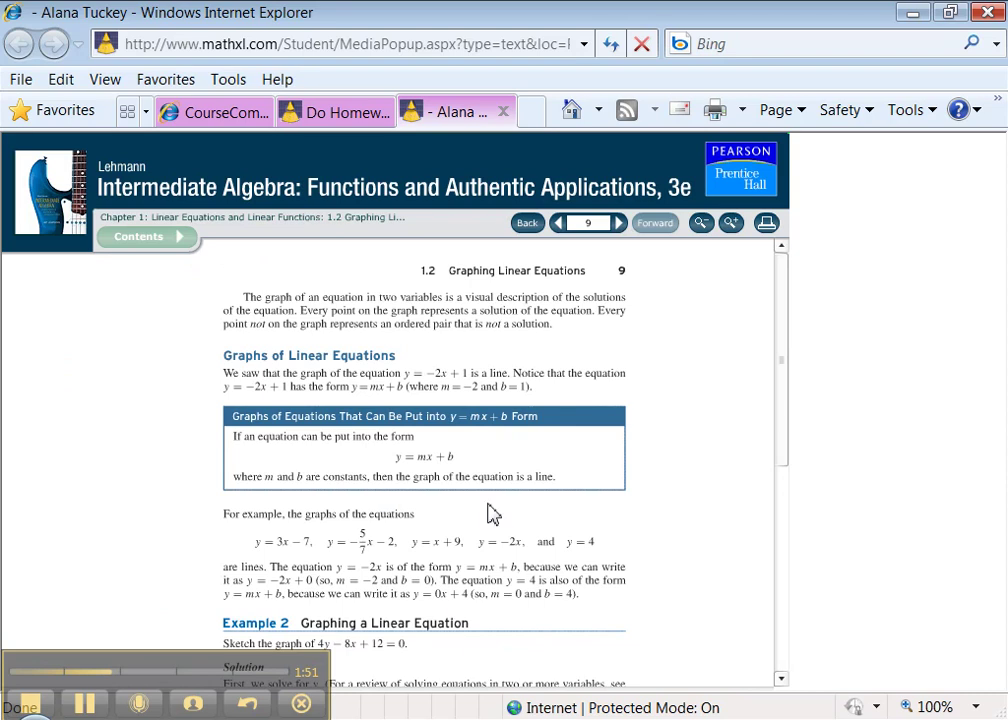
{"action": "left_click", "coordinate": [302, 118]}
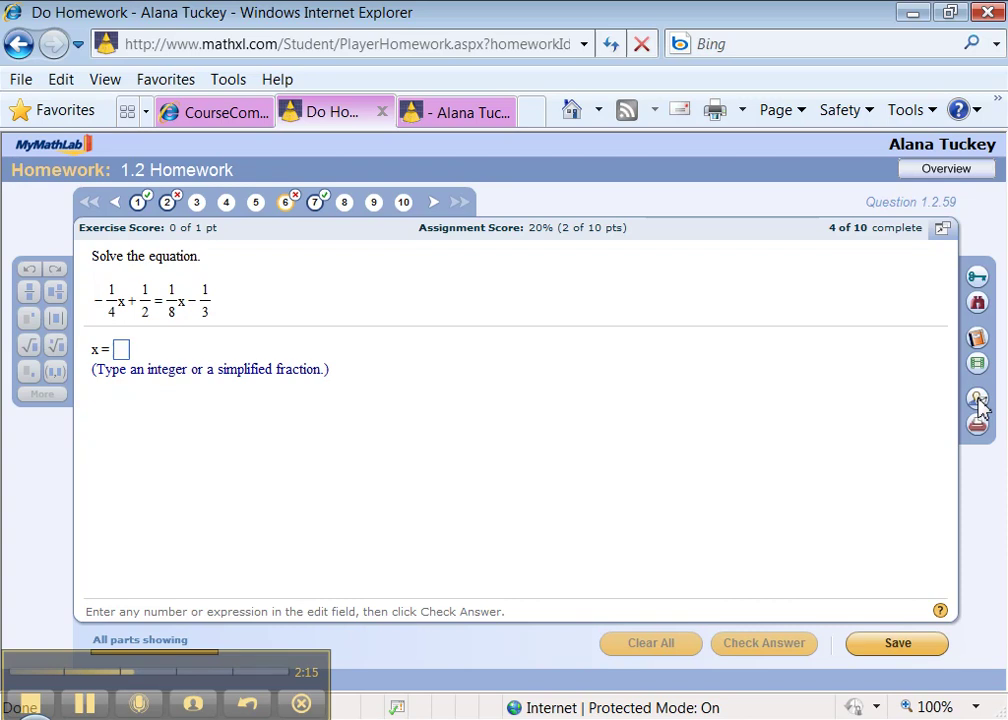
{"action": "left_click", "coordinate": [980, 402]}
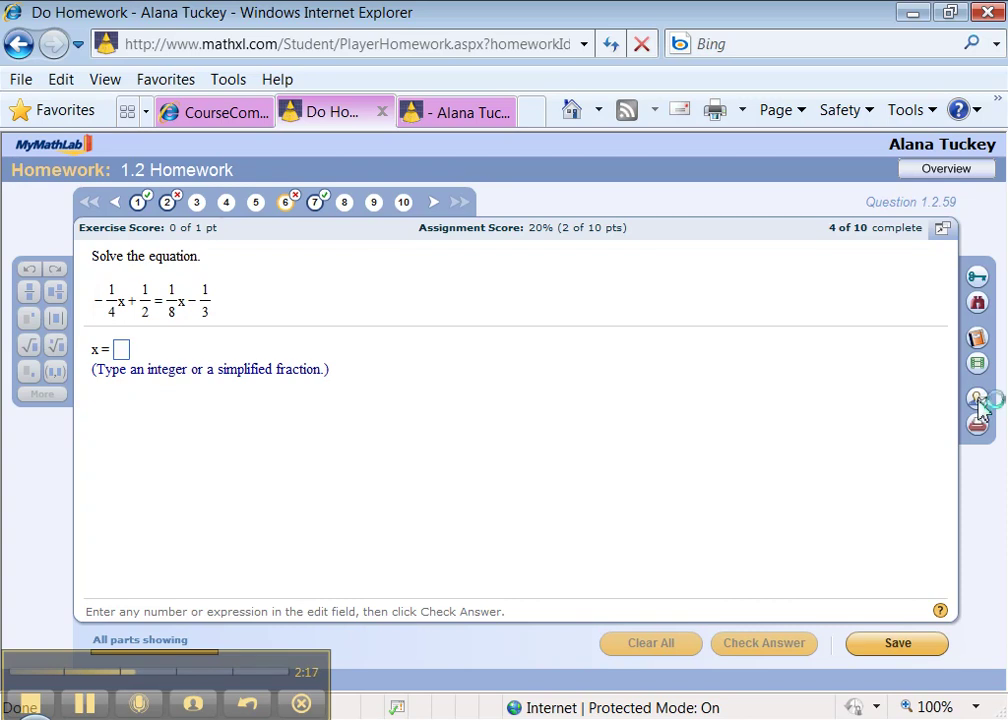
Start an Ask My Instructor message reading 'I'm not sure how to fin…' about question 1.2.59
{"action": "left_click", "coordinate": [463, 117]}
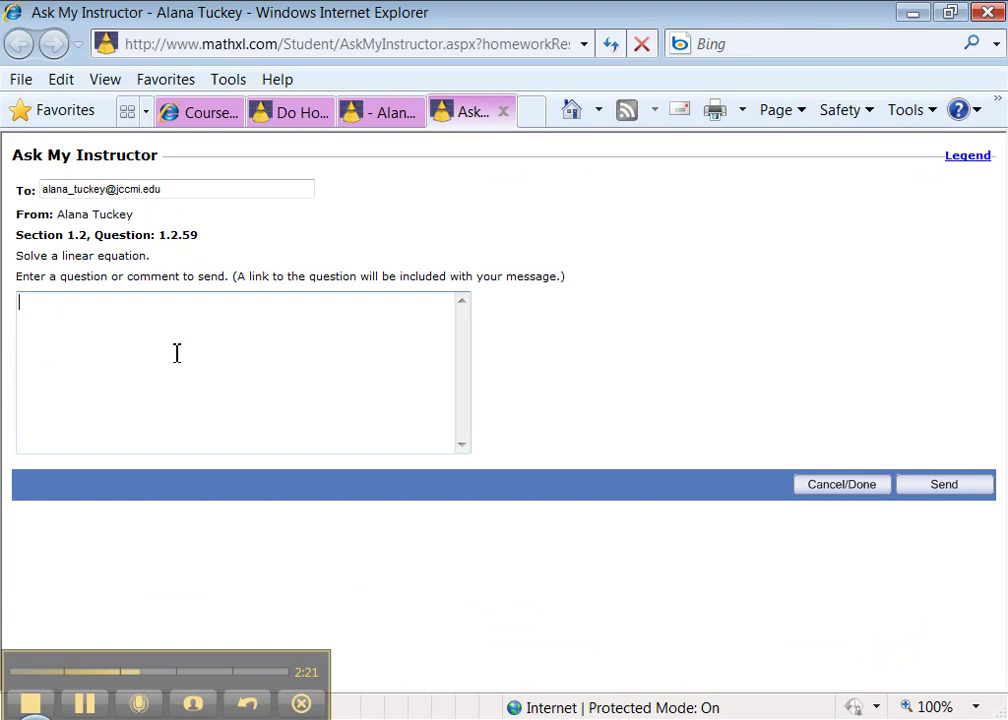
{"action": "left_click", "coordinate": [176, 352]}
{"action": "type", "text": "I'm not sure"}
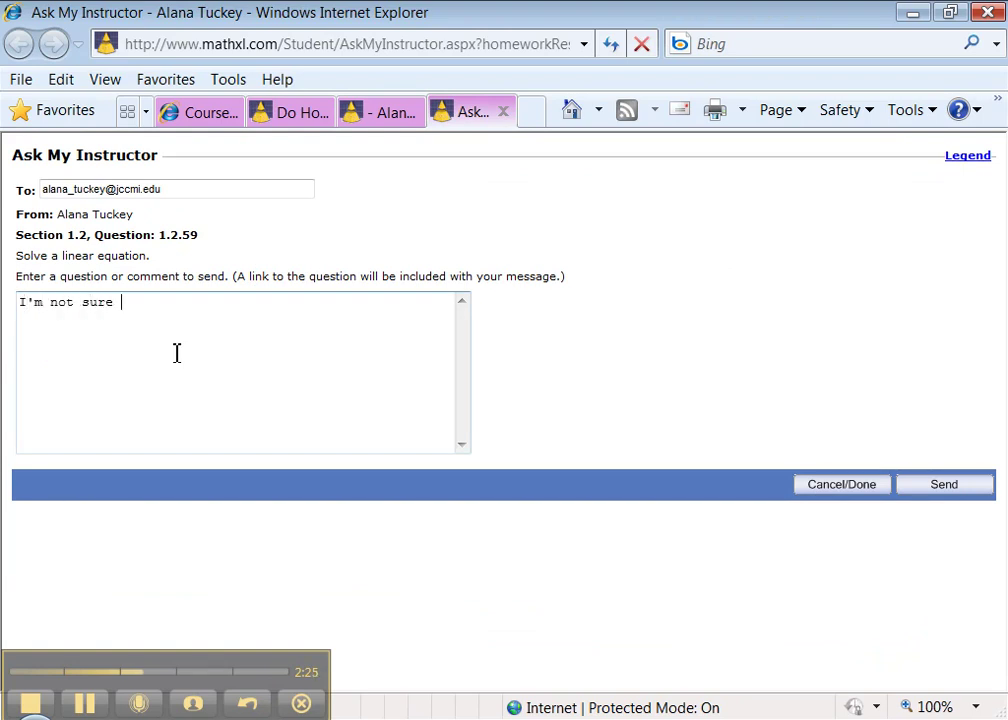
{"action": "type", "text": " how to find the LCD"}
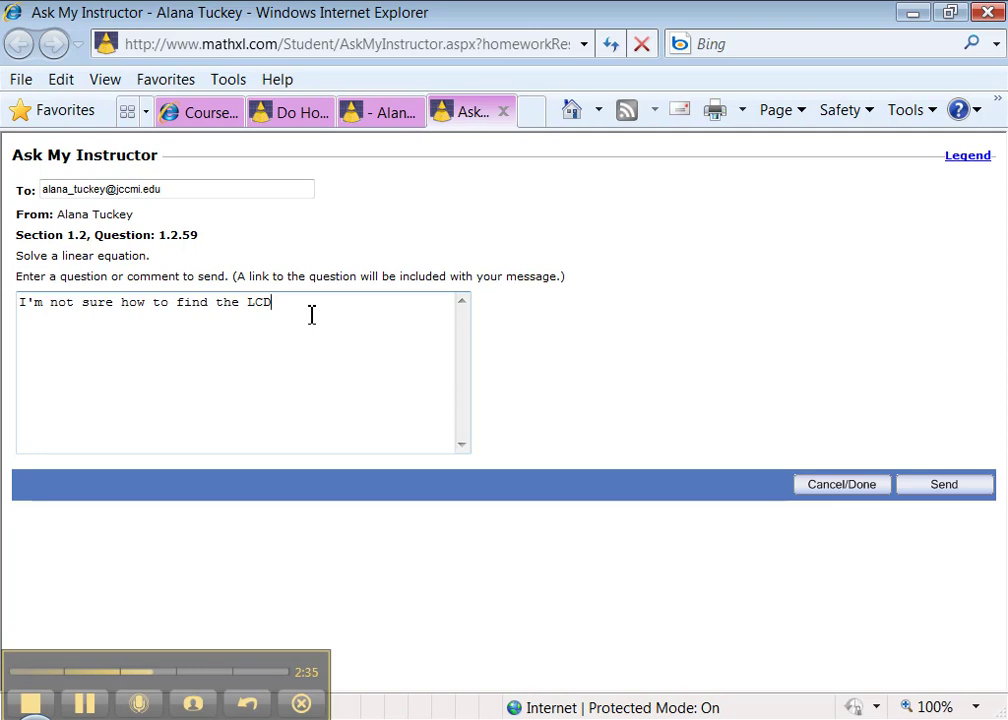
Open Print Homework with 'Print homework assignment' selected, then go back to question 1.2.59
{"action": "left_click", "coordinate": [303, 127]}
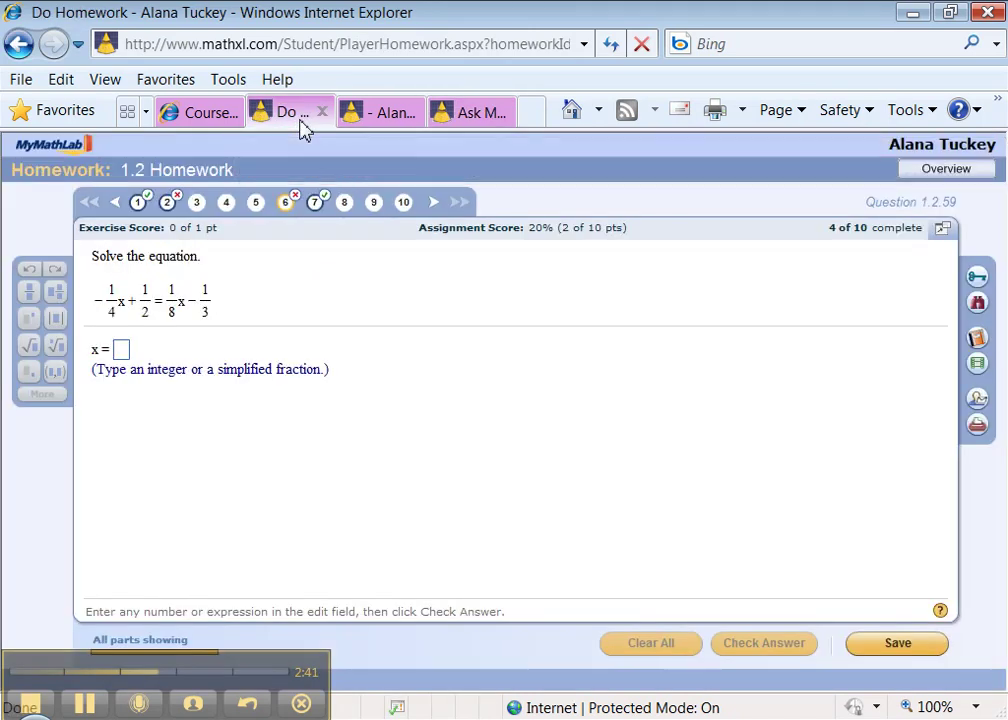
{"action": "left_click", "coordinate": [977, 428]}
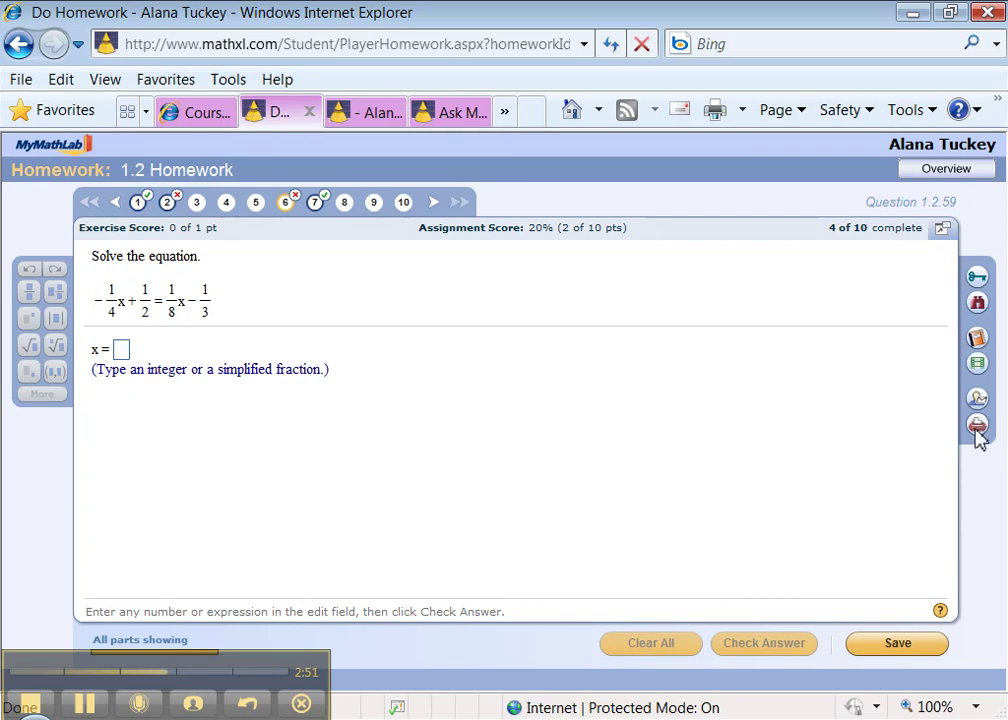
{"action": "left_click", "coordinate": [505, 112]}
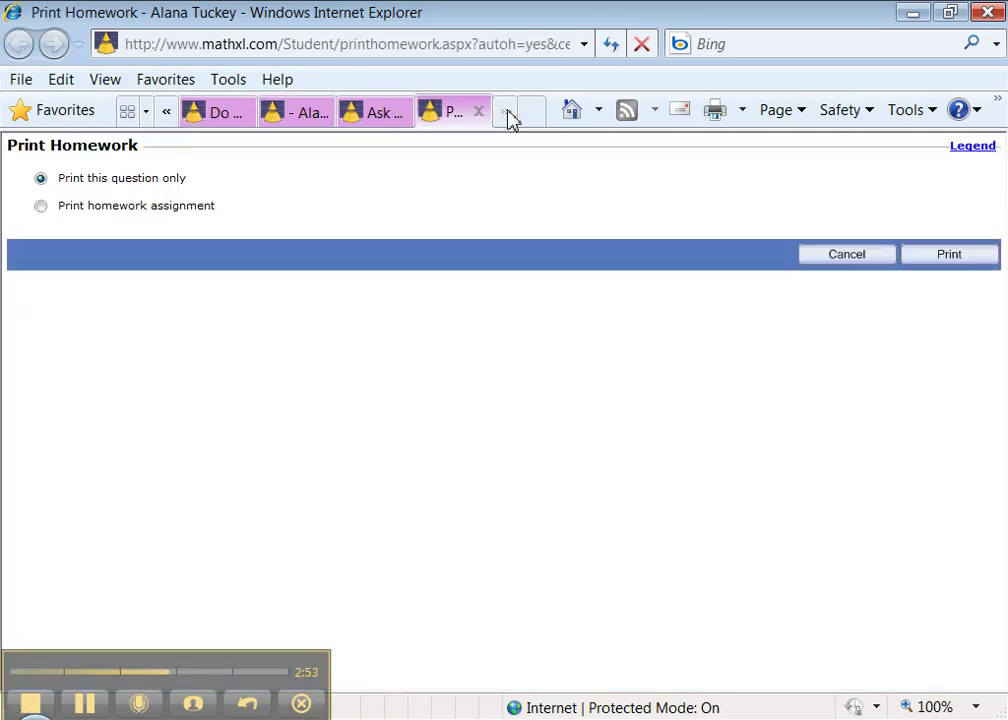
{"action": "left_click", "coordinate": [42, 209]}
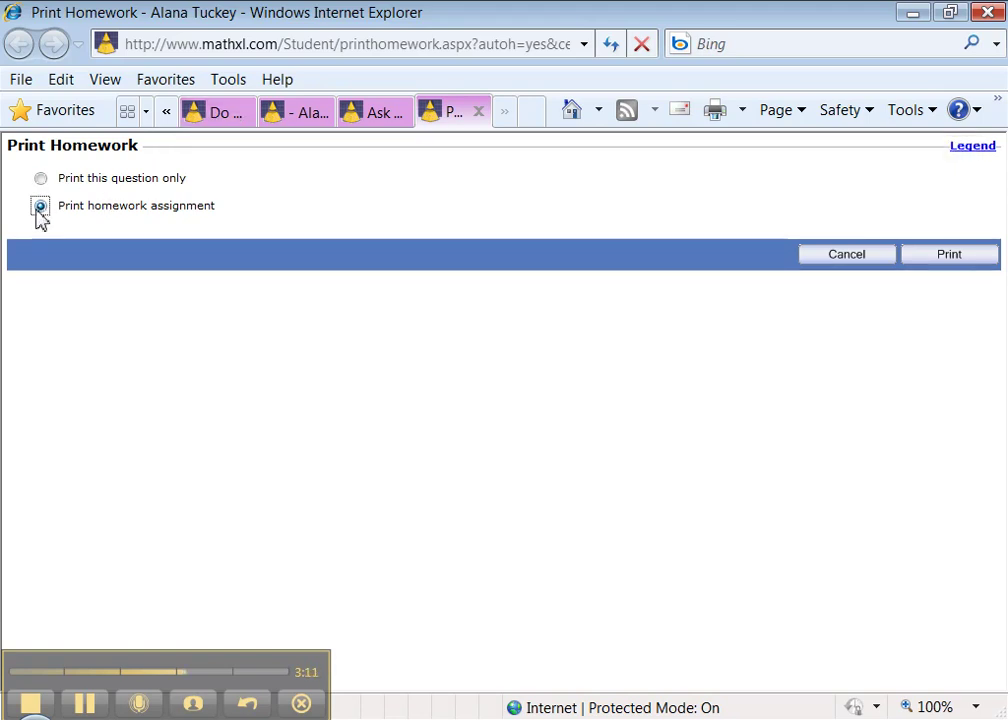
{"action": "left_click", "coordinate": [225, 113]}
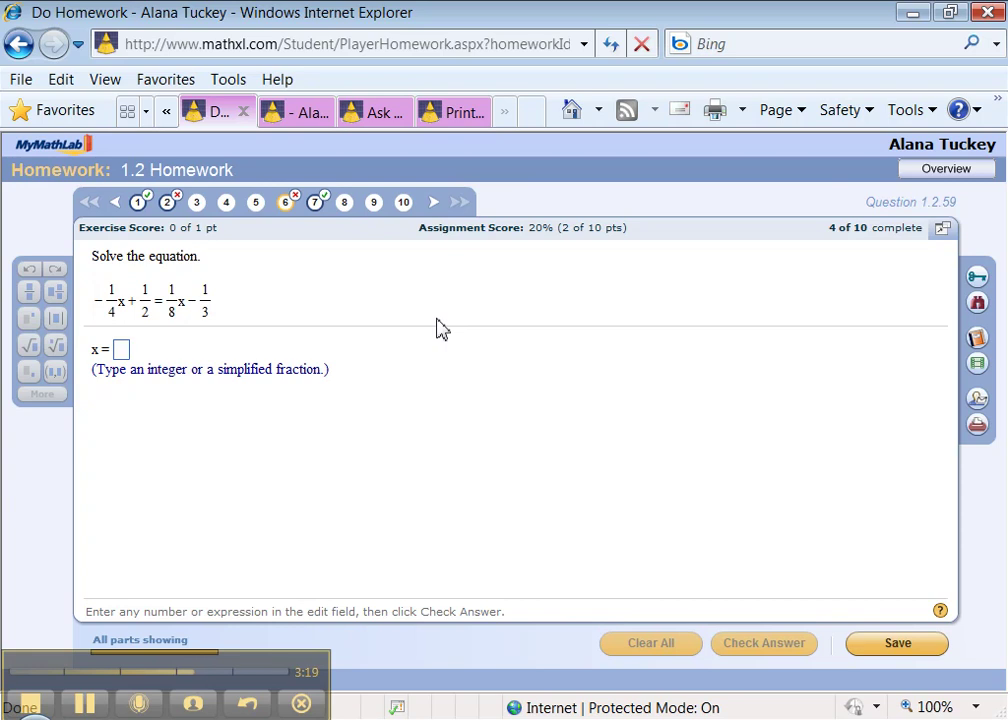
{"action": "left_click", "coordinate": [126, 356]}
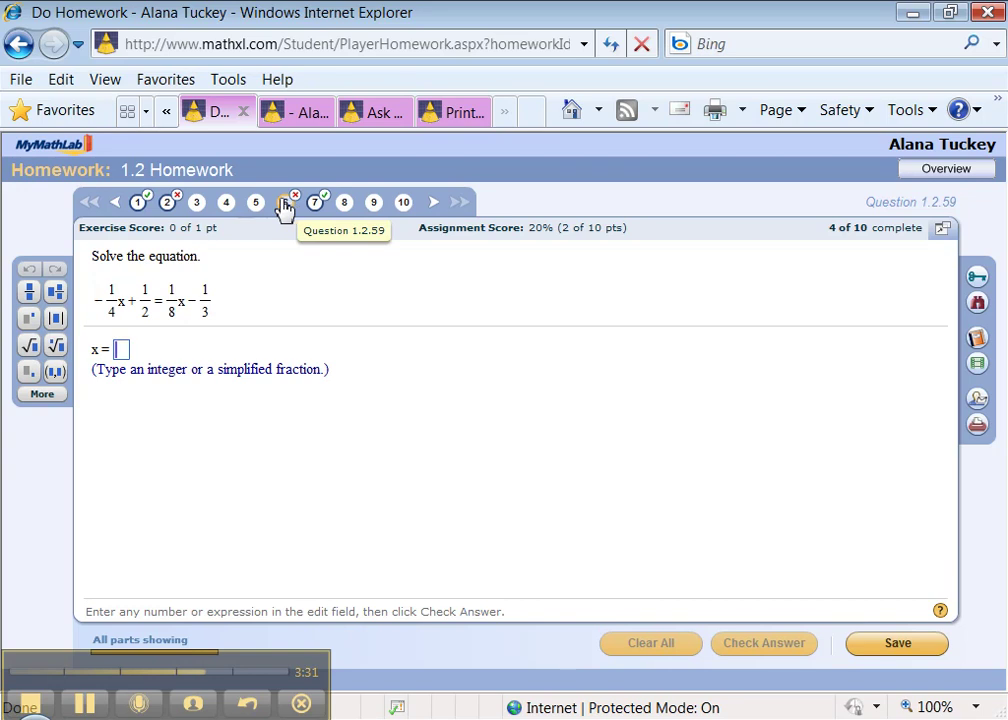
{"action": "left_click", "coordinate": [172, 128]}
{"action": "left_click", "coordinate": [172, 128]}
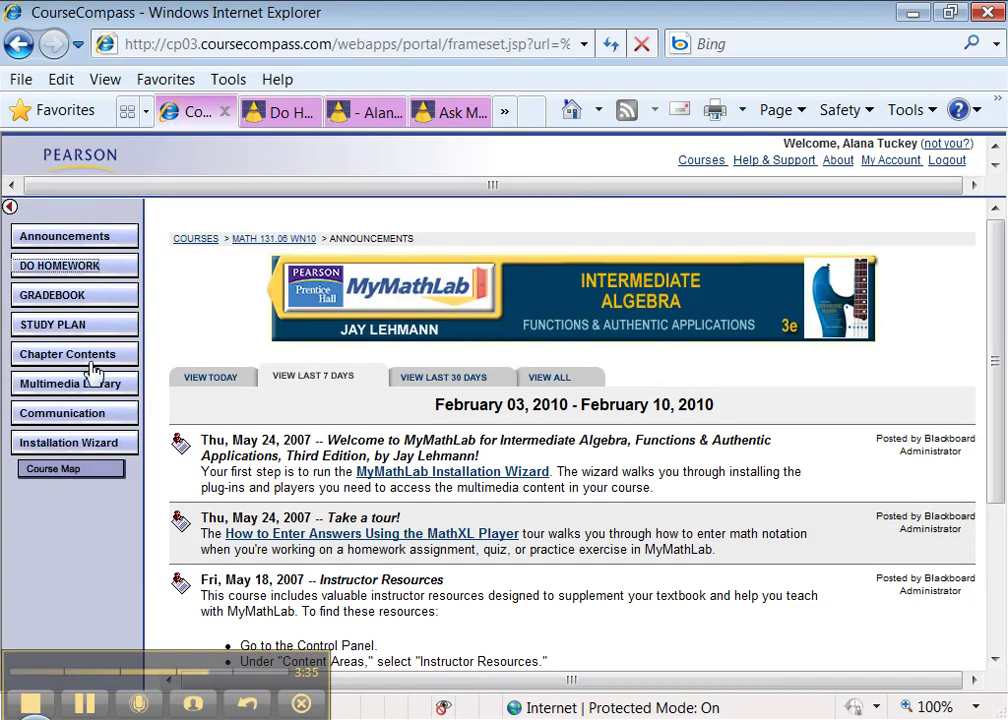
{"action": "left_click", "coordinate": [256, 114]}
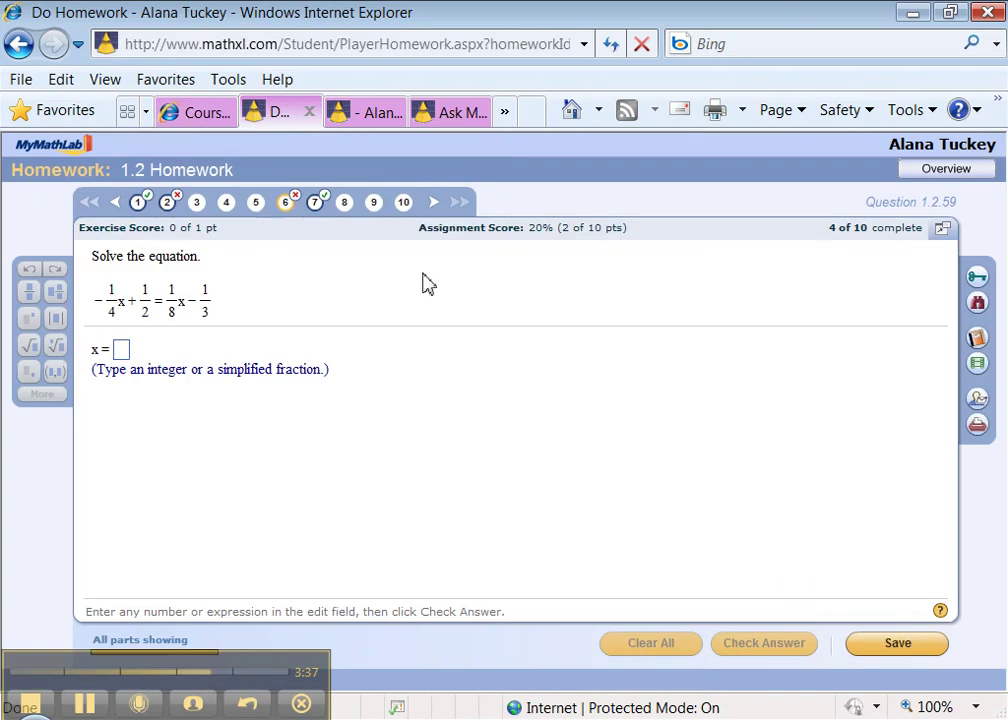
Save 1.2 Homework, reveal its 20% score, and open the Chapter 1-A sample test from Quizzes & Tests
{"action": "left_click", "coordinate": [880, 655]}
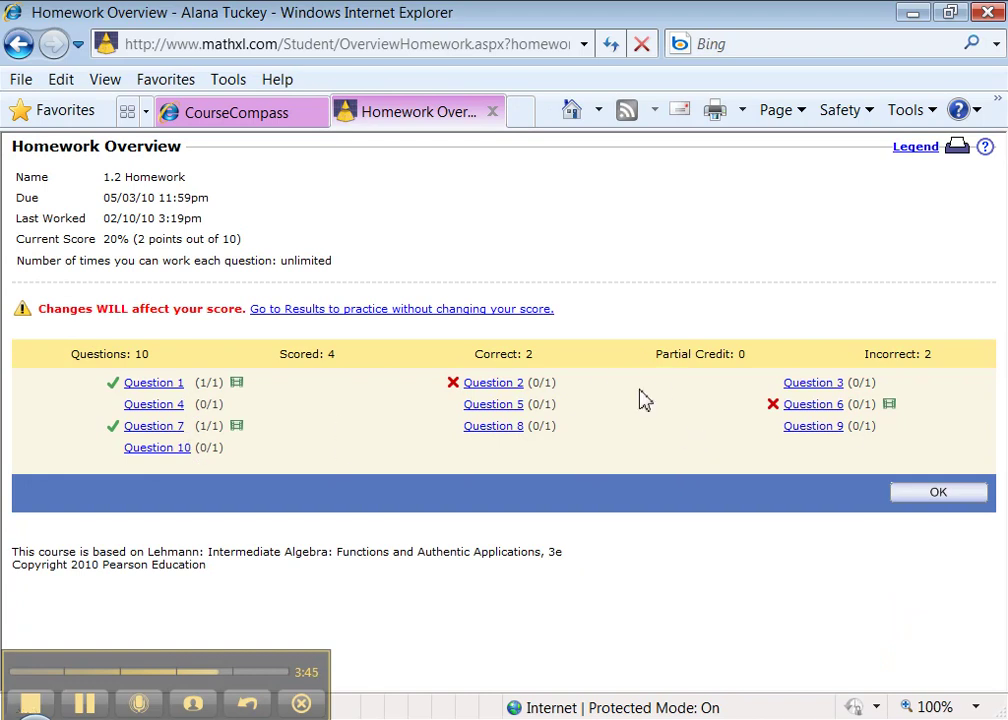
{"action": "left_click", "coordinate": [944, 509]}
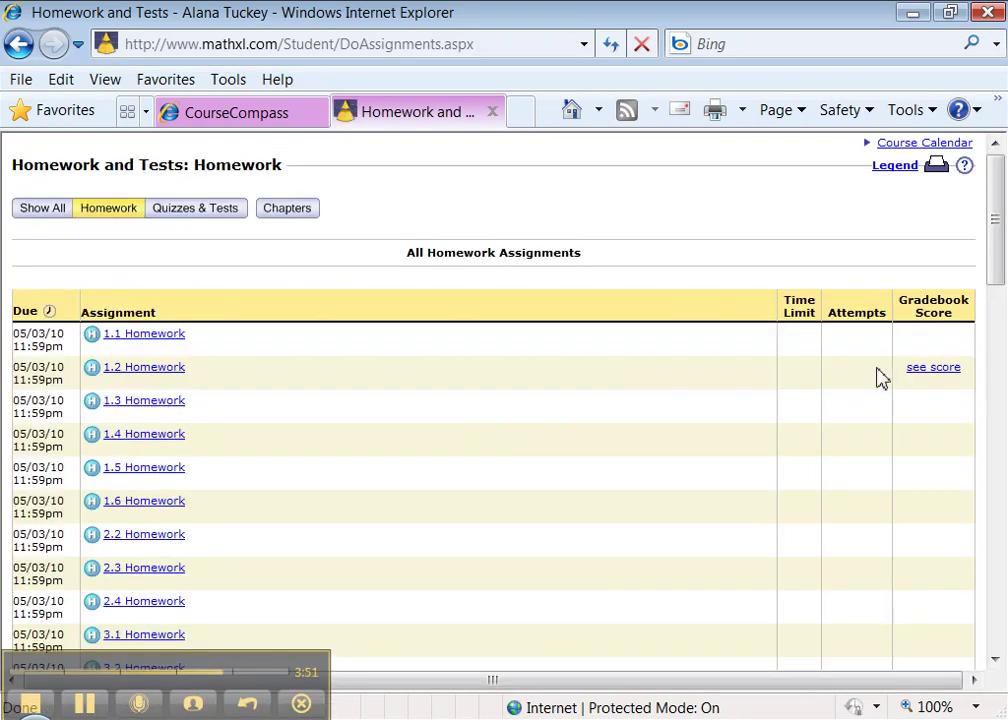
{"action": "left_click", "coordinate": [929, 372]}
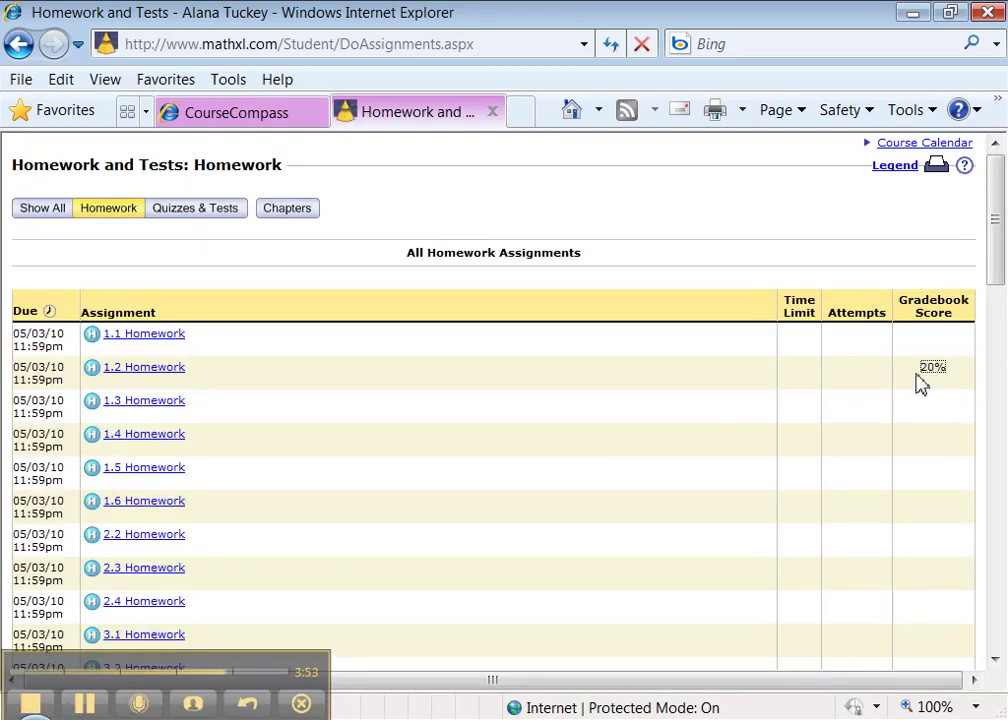
{"action": "left_click", "coordinate": [198, 219]}
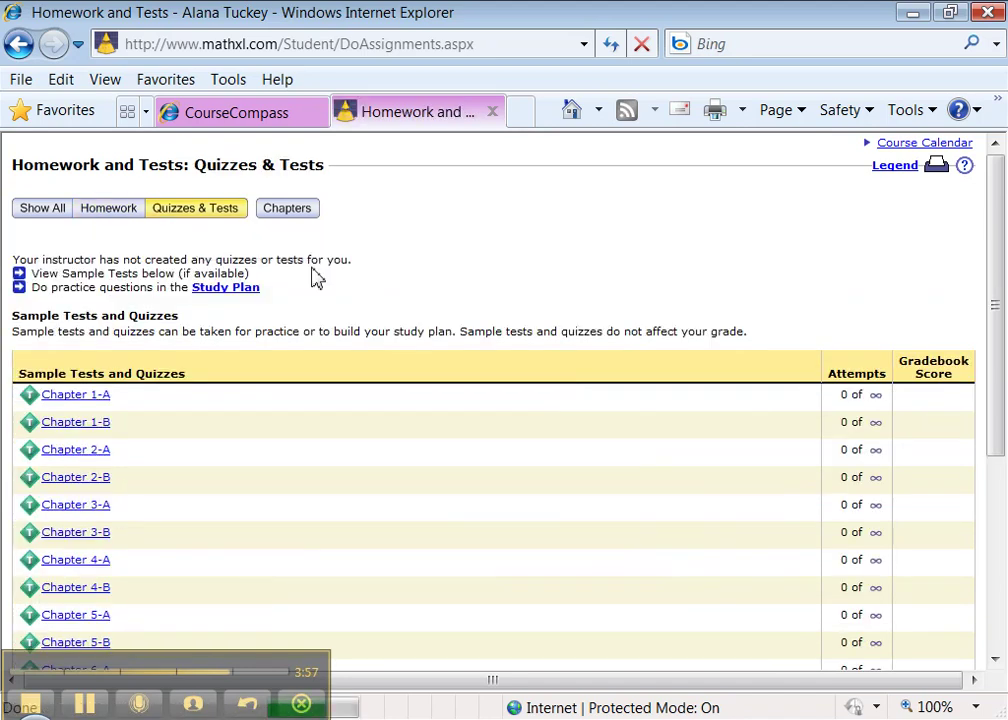
{"action": "left_click", "coordinate": [62, 397]}
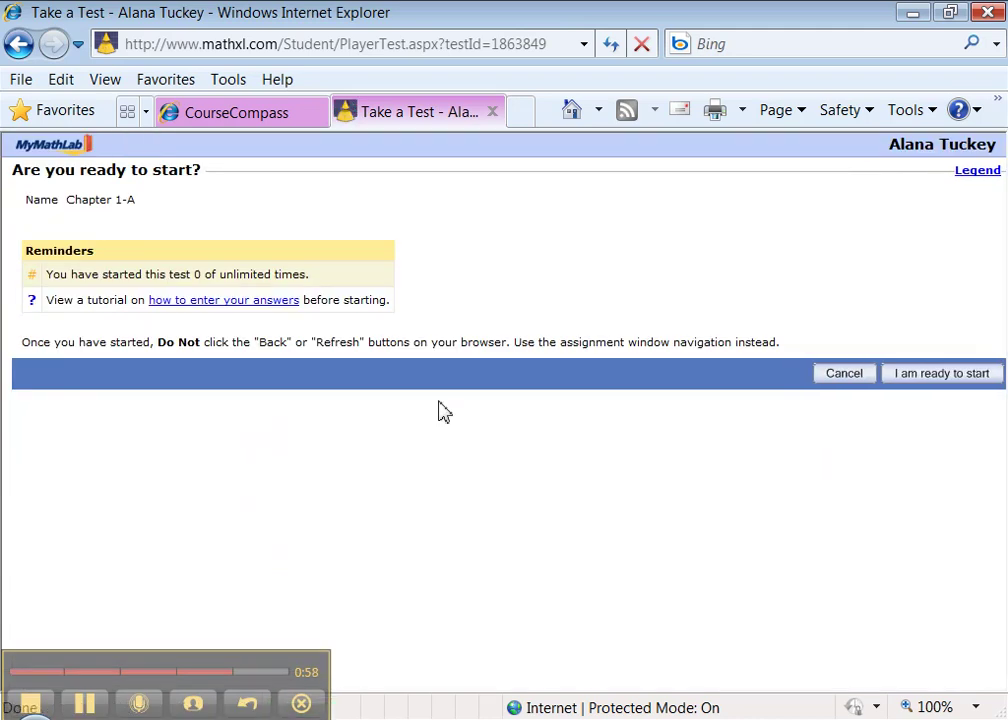
Begin the Chapter 1-A test, jump to questions 11–20, then switch to the CourseCompass course page
{"action": "left_click", "coordinate": [920, 380]}
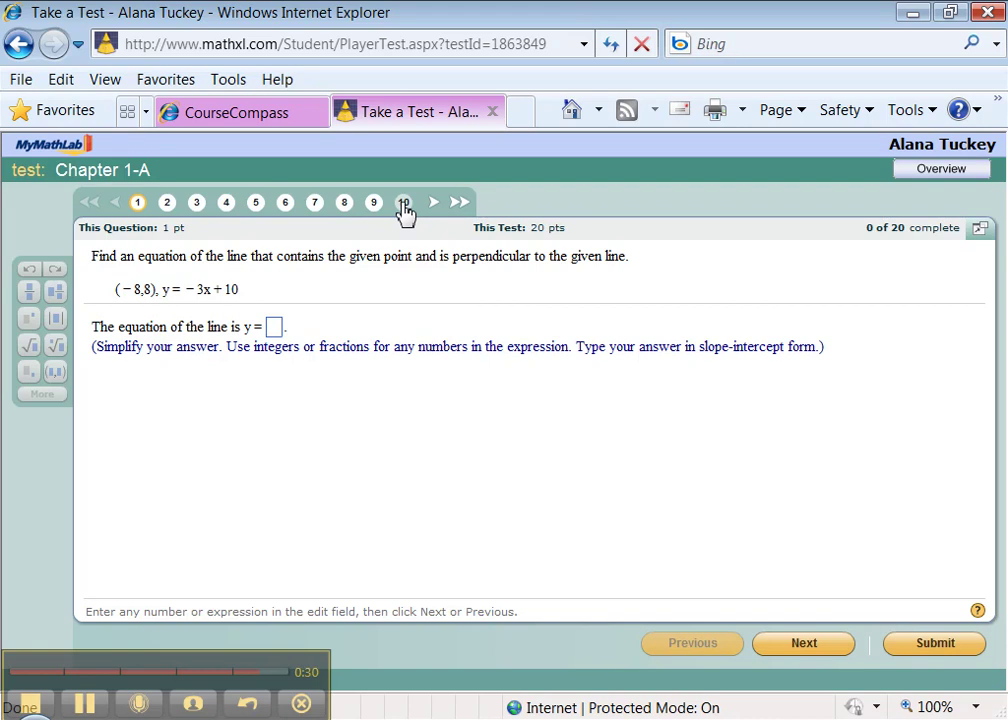
{"action": "left_click", "coordinate": [458, 204]}
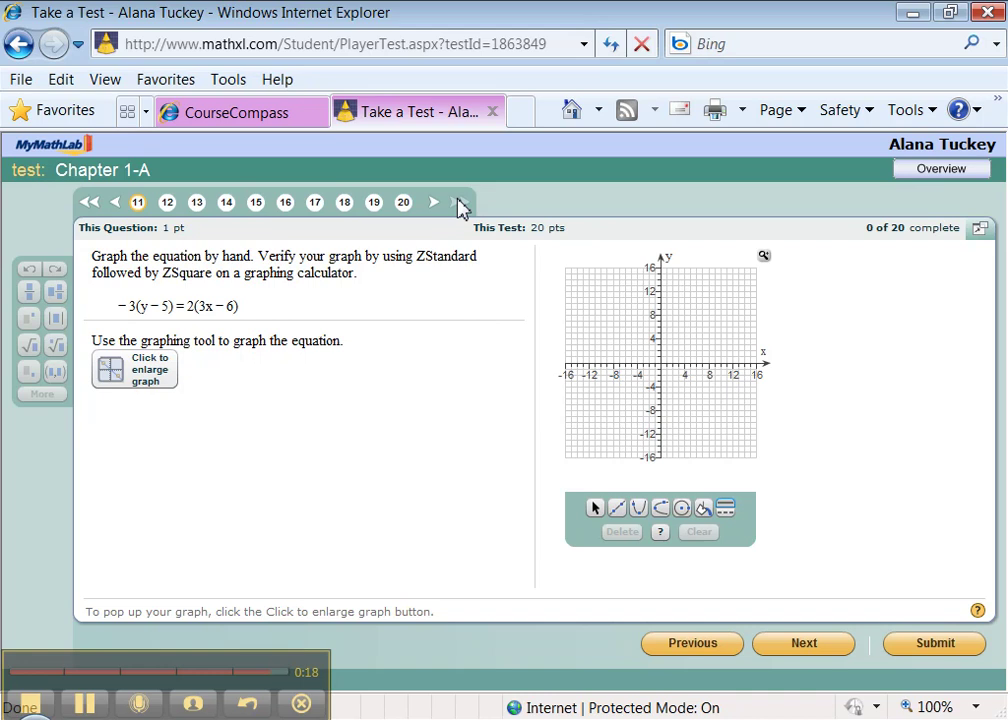
{"action": "left_click", "coordinate": [270, 116]}
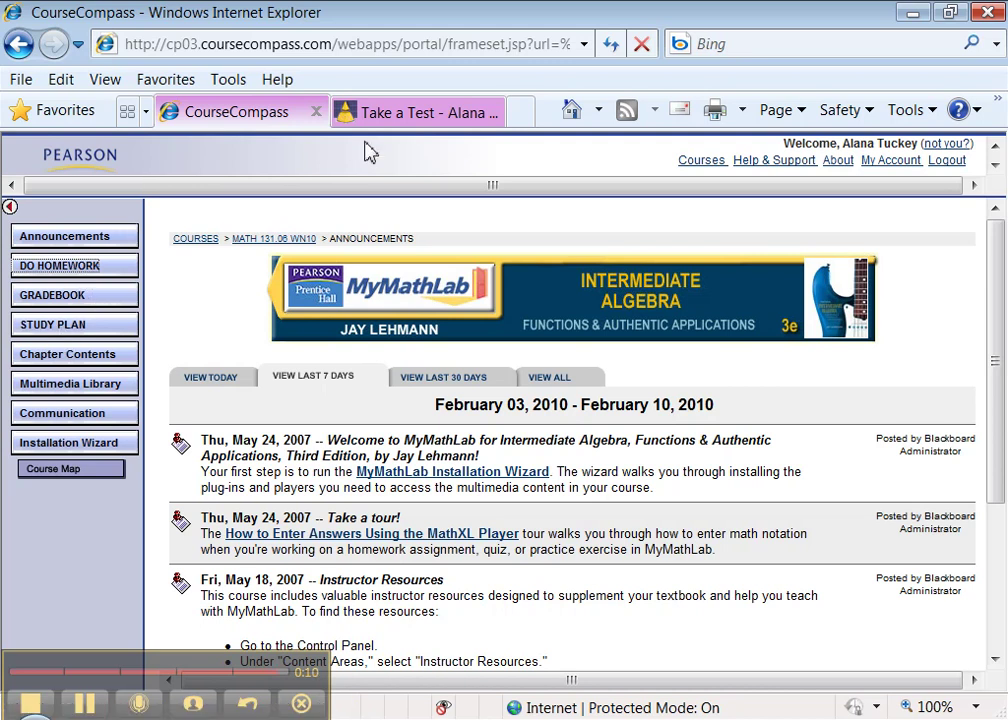
{"action": "left_click", "coordinate": [403, 117]}
{"action": "left_click", "coordinate": [267, 118]}
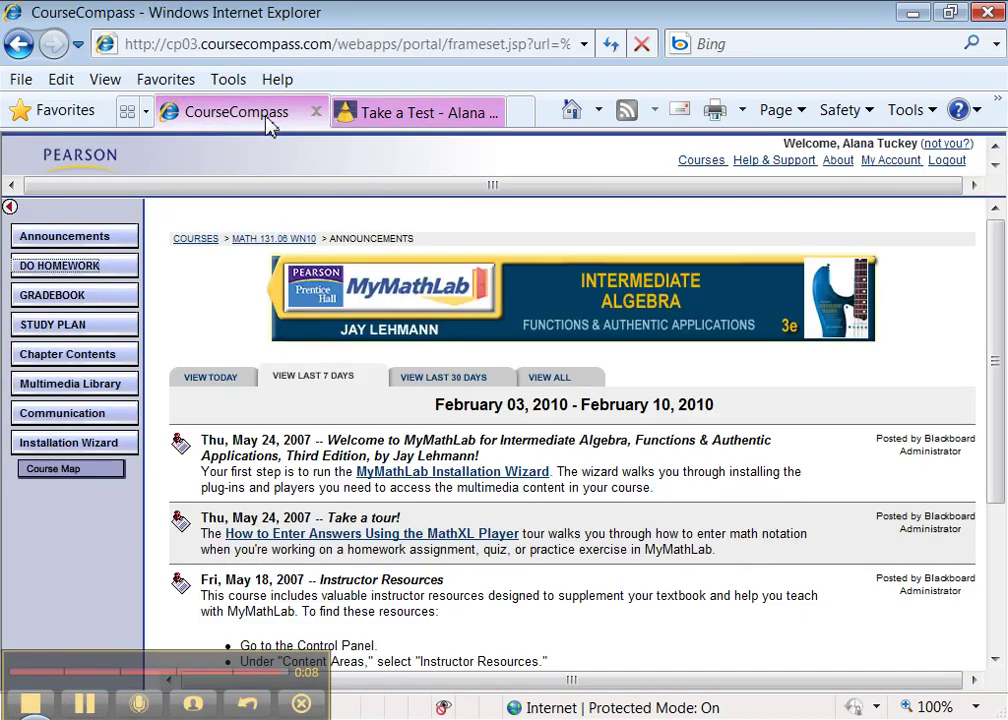